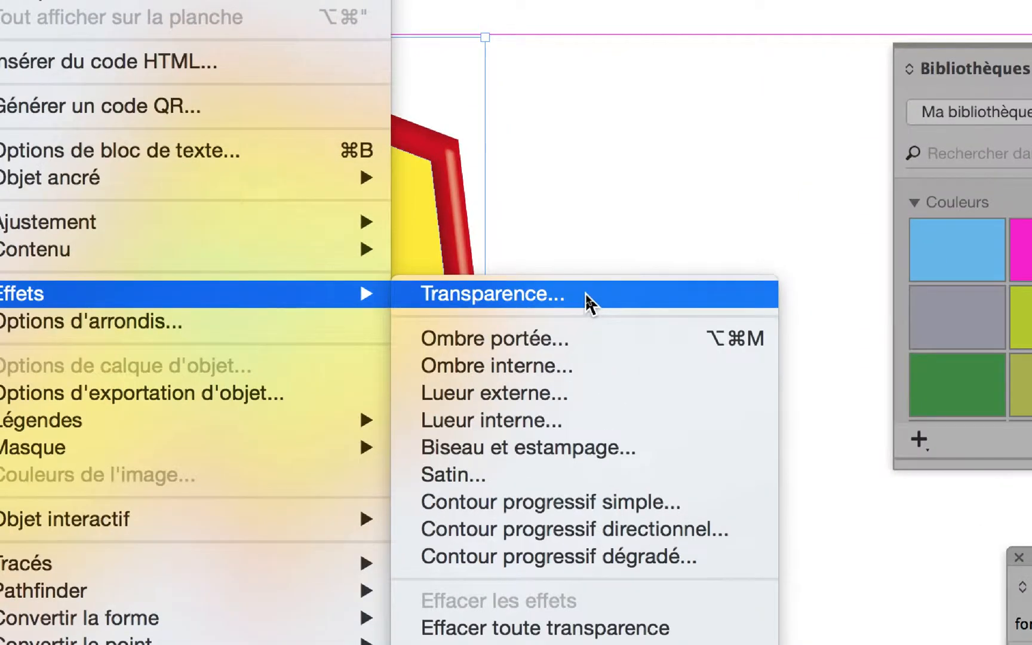
Open the transparency effects for the yellow frame, try an object opacity of 30 %, and restore it to 100 %
left_click(586, 295)
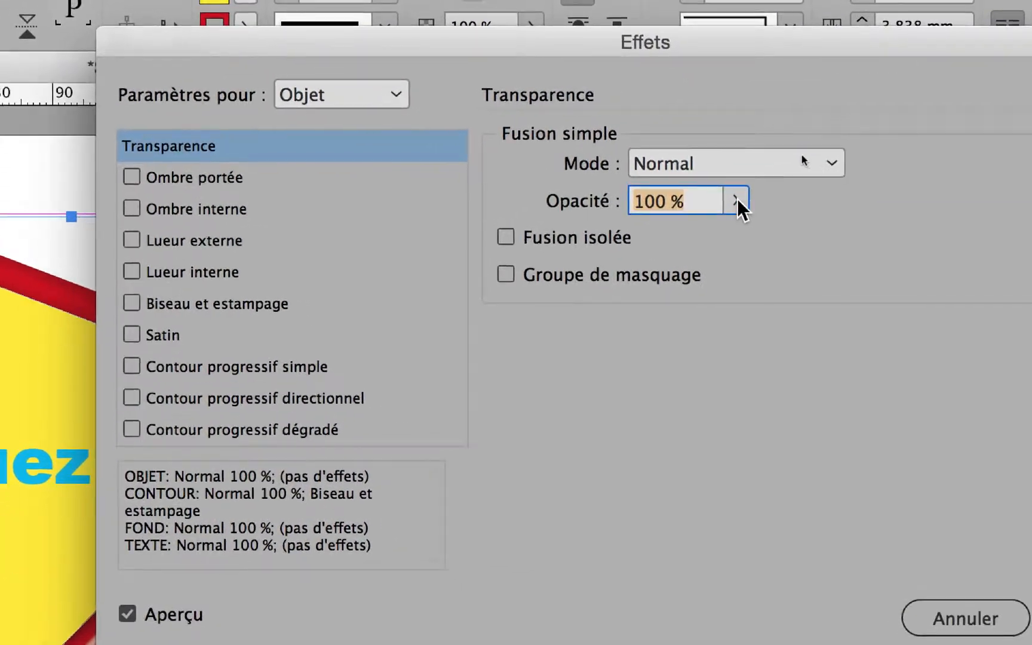
left_click(741, 209)
left_click(672, 239)
left_click_drag(672, 239, 633, 240)
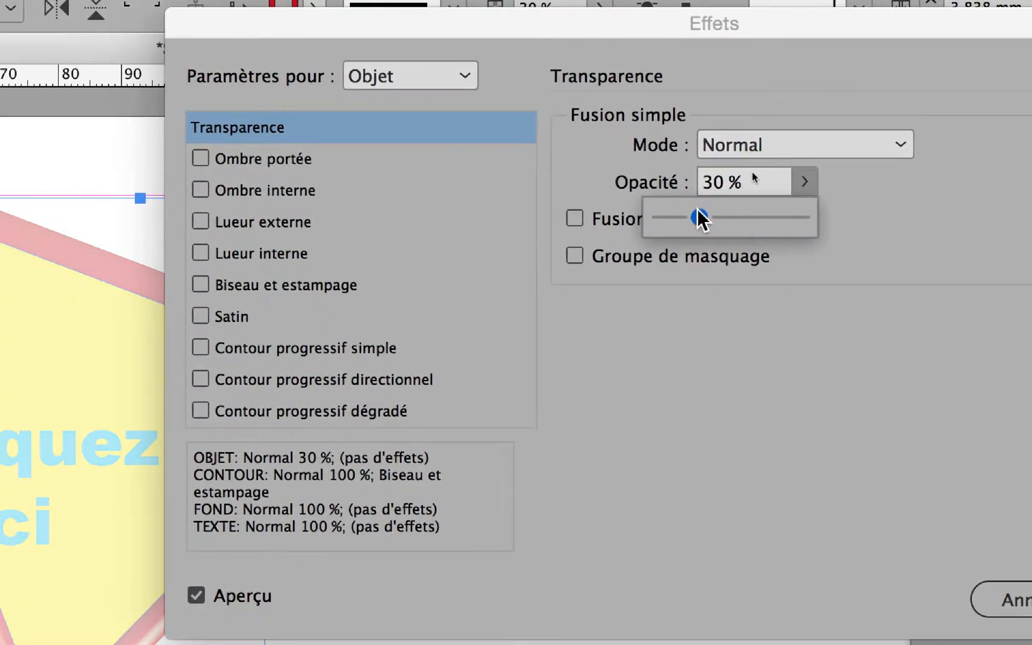
left_click_drag(700, 217, 841, 218)
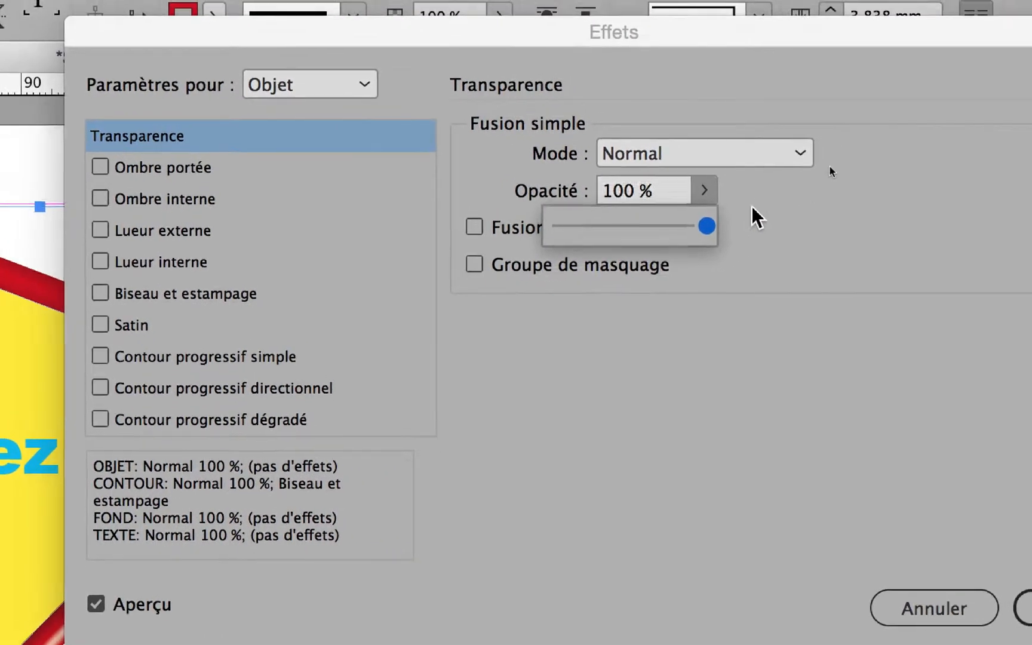
left_click(823, 189)
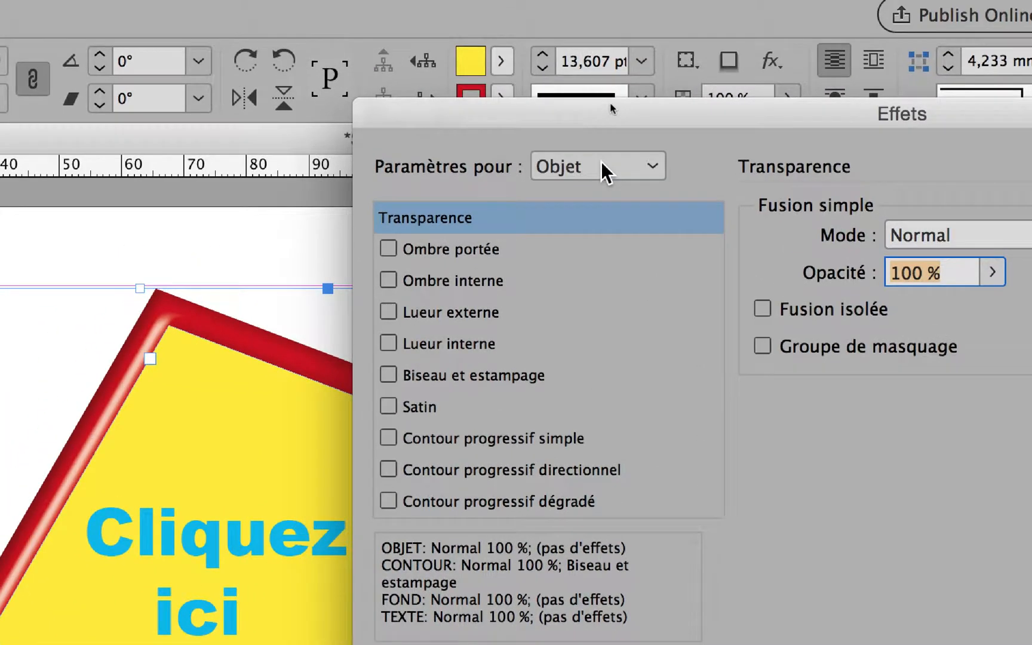
Target the frame's text in the effects settings and apply a drop shadow (Ombre portée) to it
left_click(603, 169)
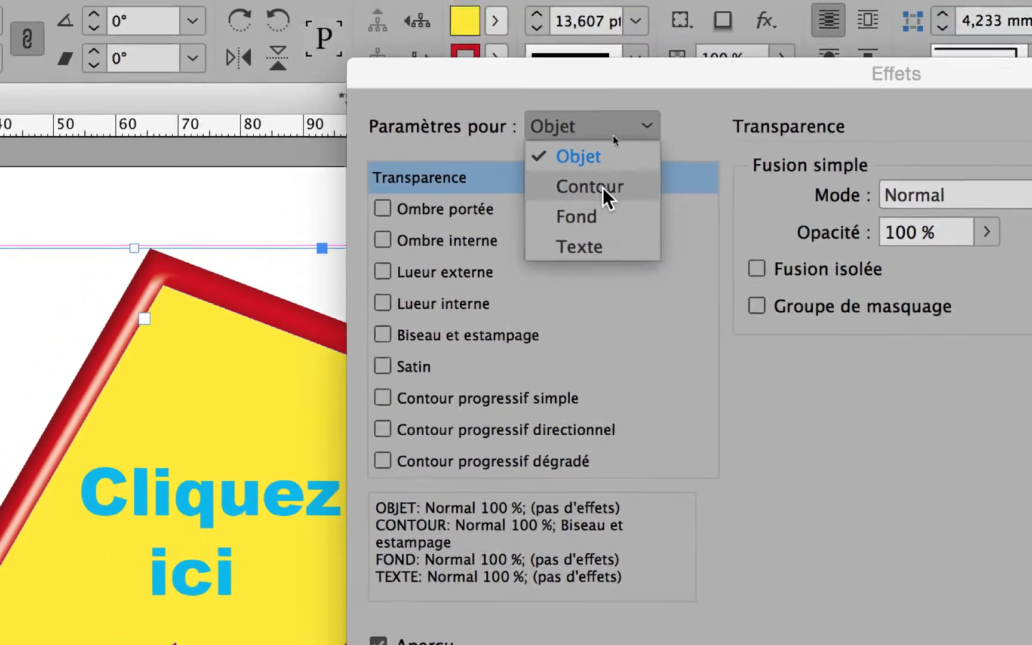
left_click(614, 188)
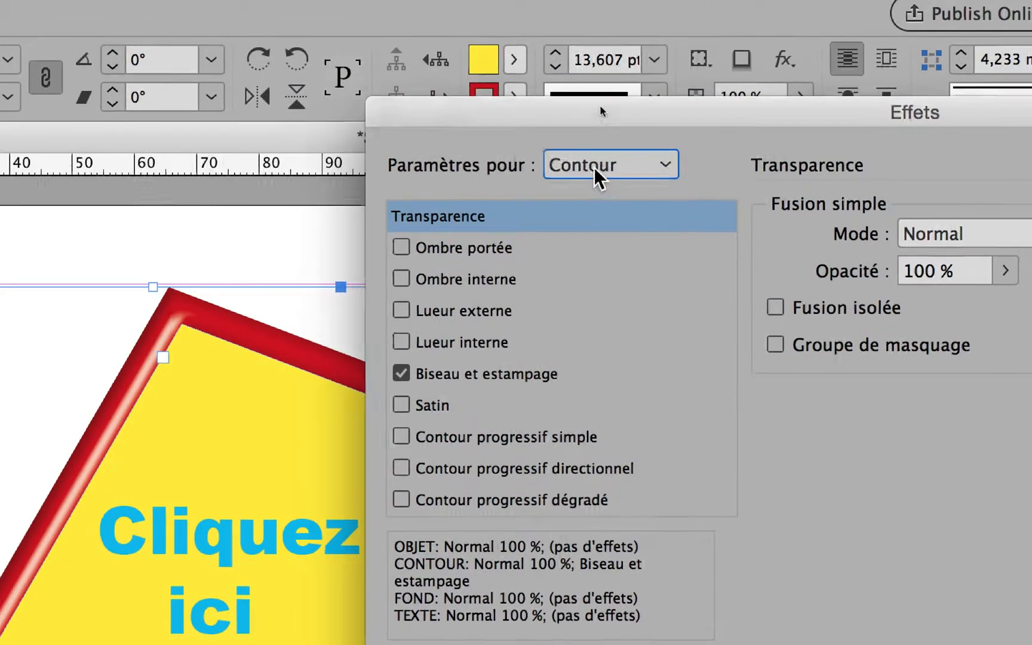
left_click(651, 38)
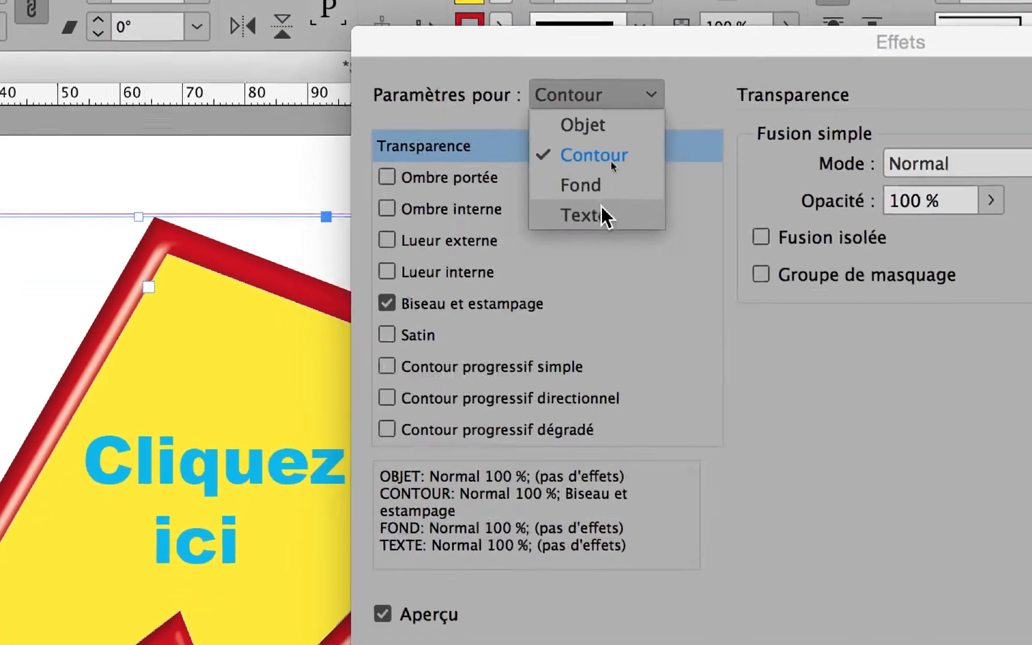
left_click(675, 155)
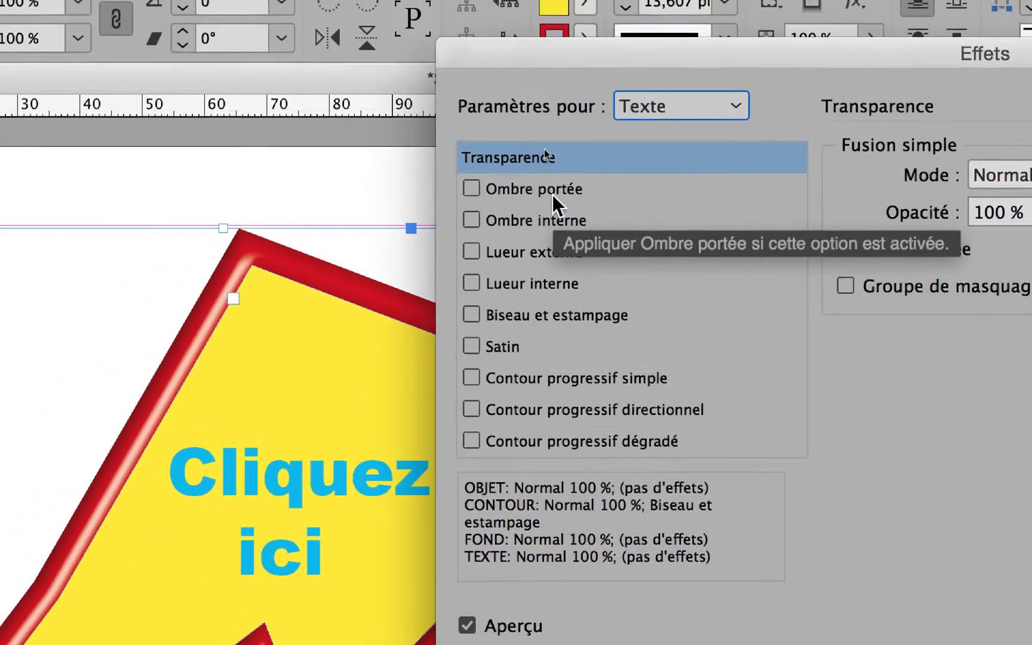
left_click(536, 113)
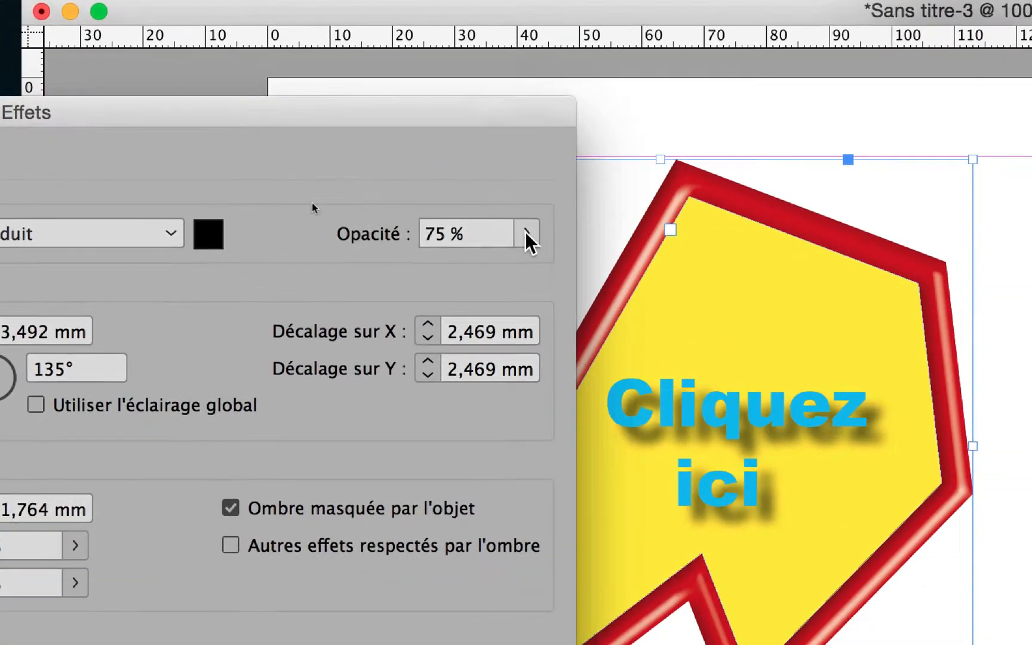
Set the opacity of the text's drop shadow to 42 %
left_click(595, 318)
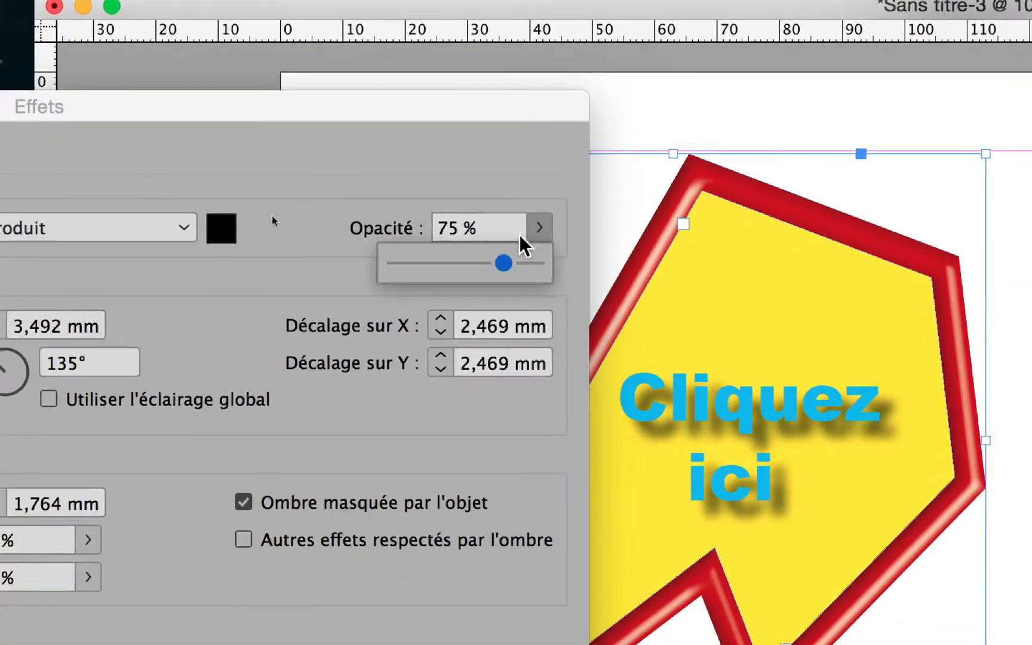
left_click_drag(559, 353, 500, 355)
left_click_drag(496, 254, 508, 255)
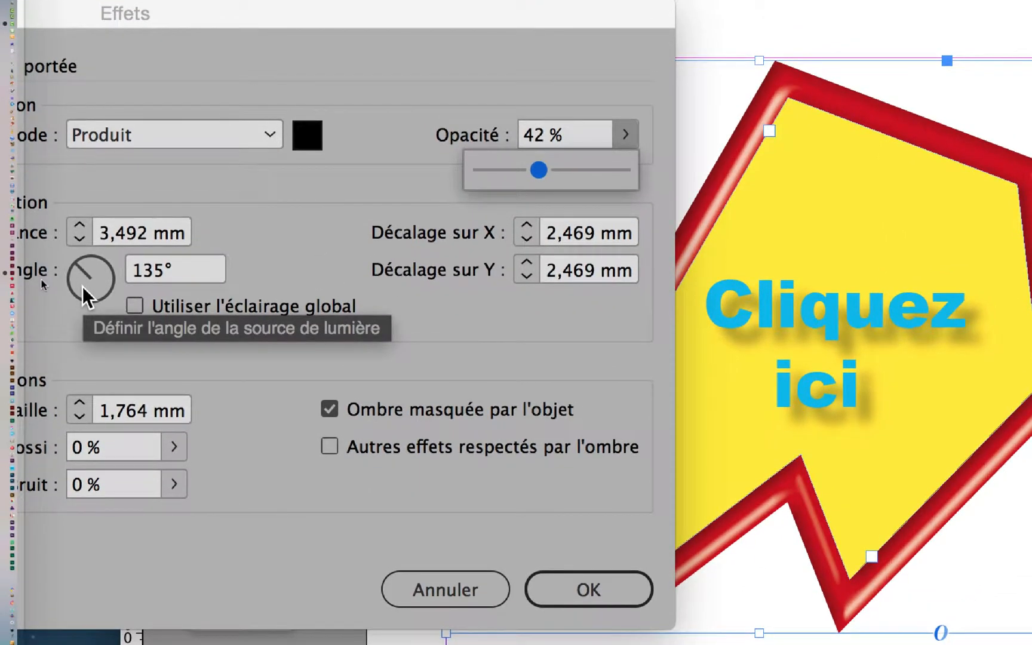
Try other light angles for the text shadow, such as -68°, and enable Utiliser l'éclairage global
left_click_drag(84, 288, 103, 302)
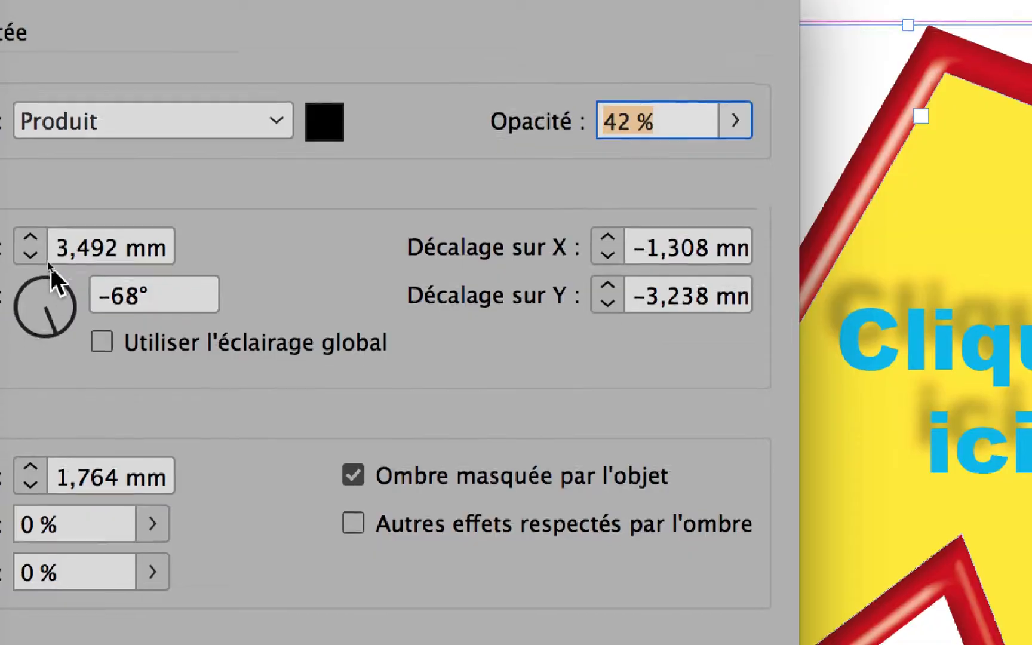
left_click_drag(58, 332, 43, 286)
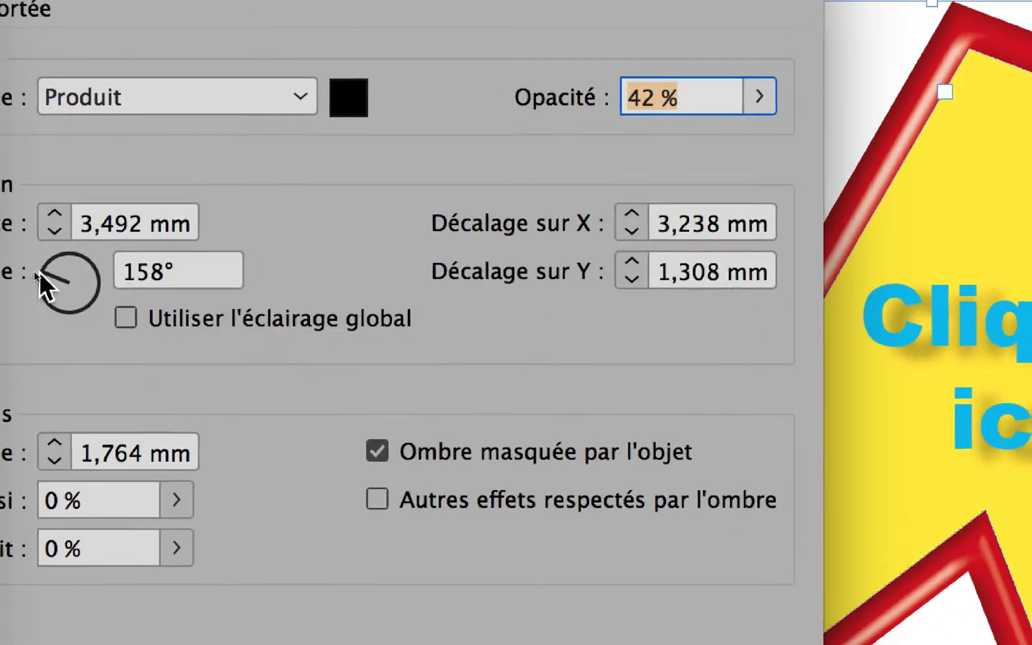
left_click(125, 317)
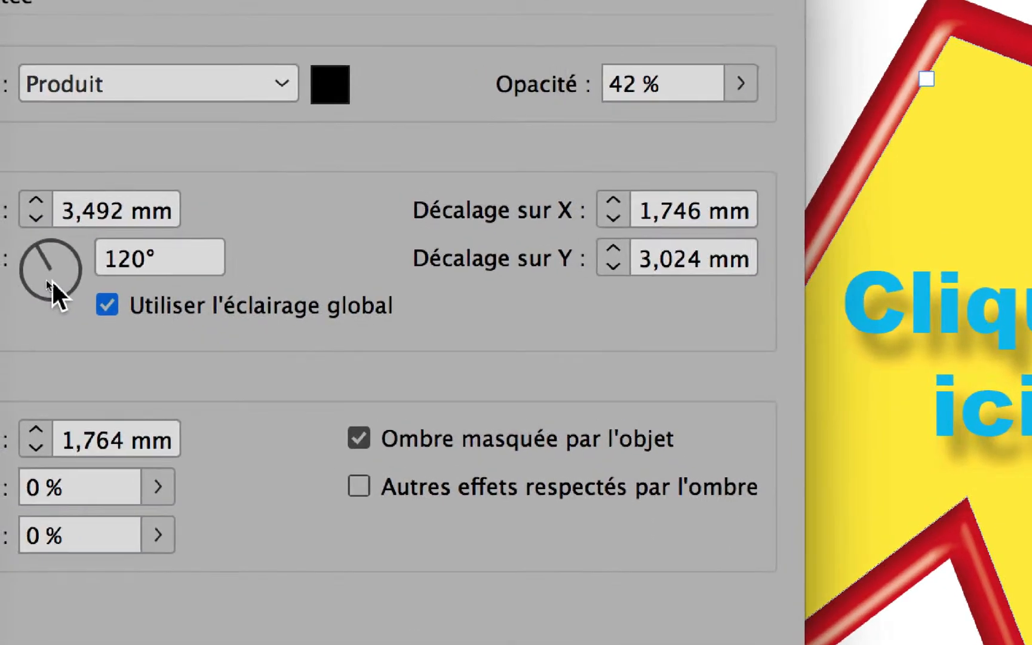
Set the global light angle to 130° from the text shadow, turning off further warnings about resetting it
left_click(18, 265)
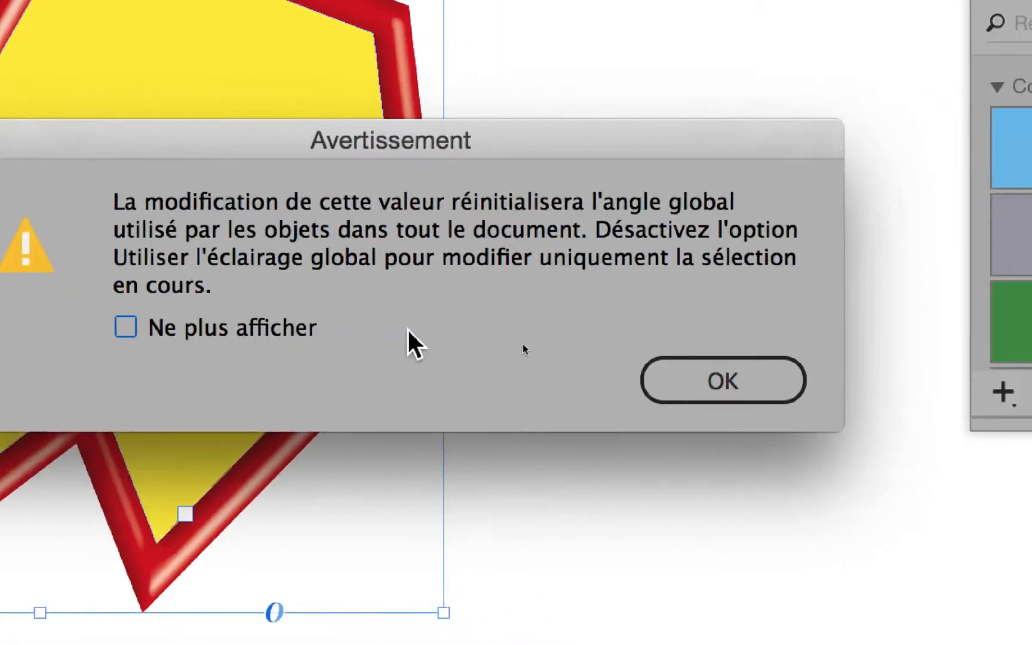
left_click(376, 332)
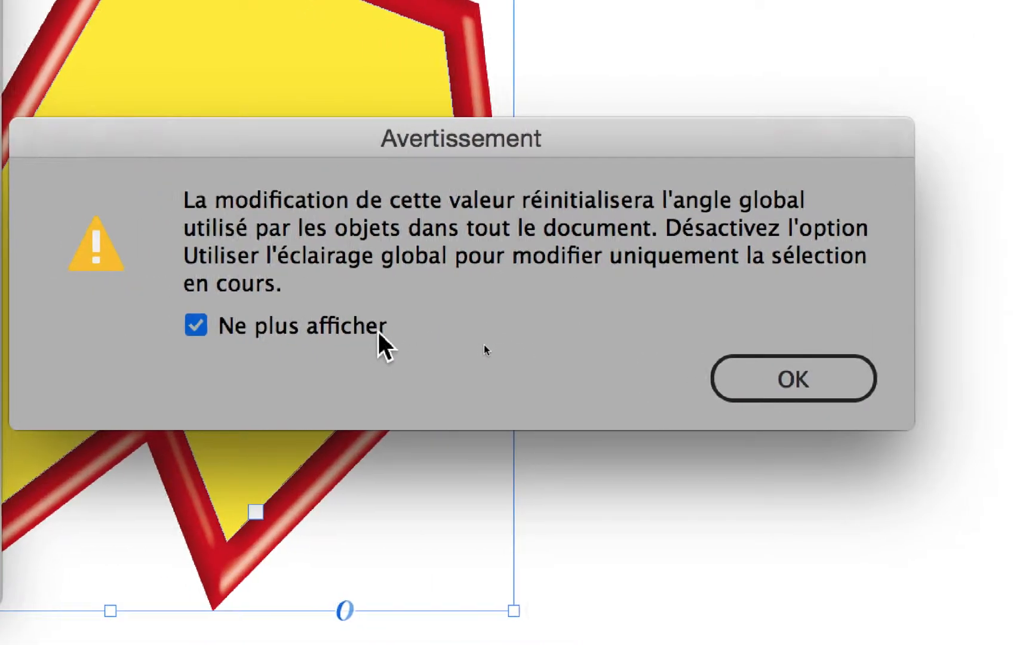
left_click(801, 381)
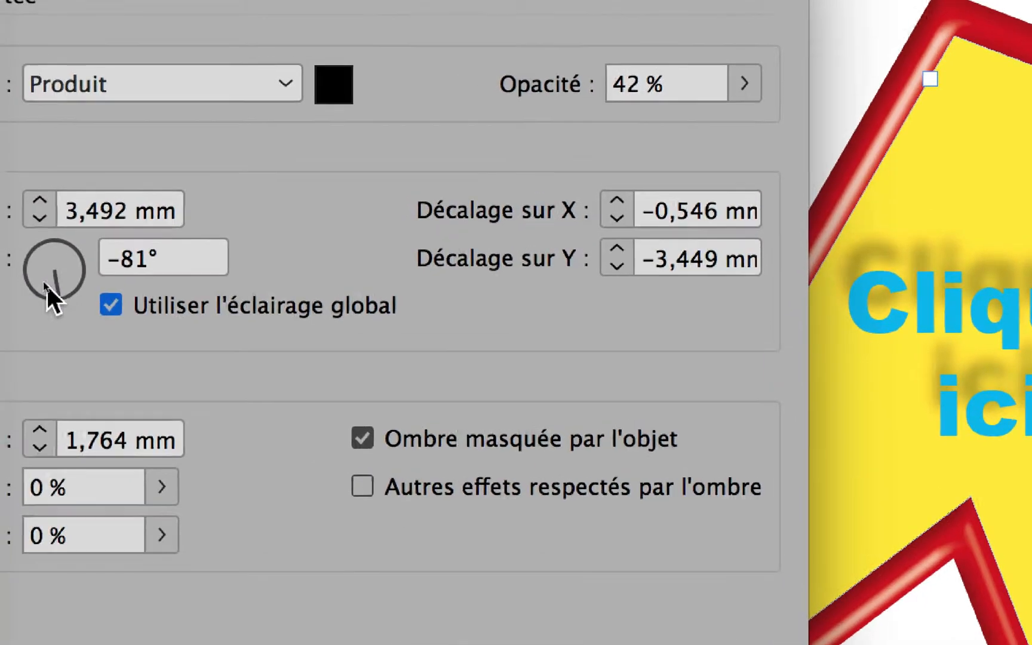
left_click_drag(46, 283, 51, 272)
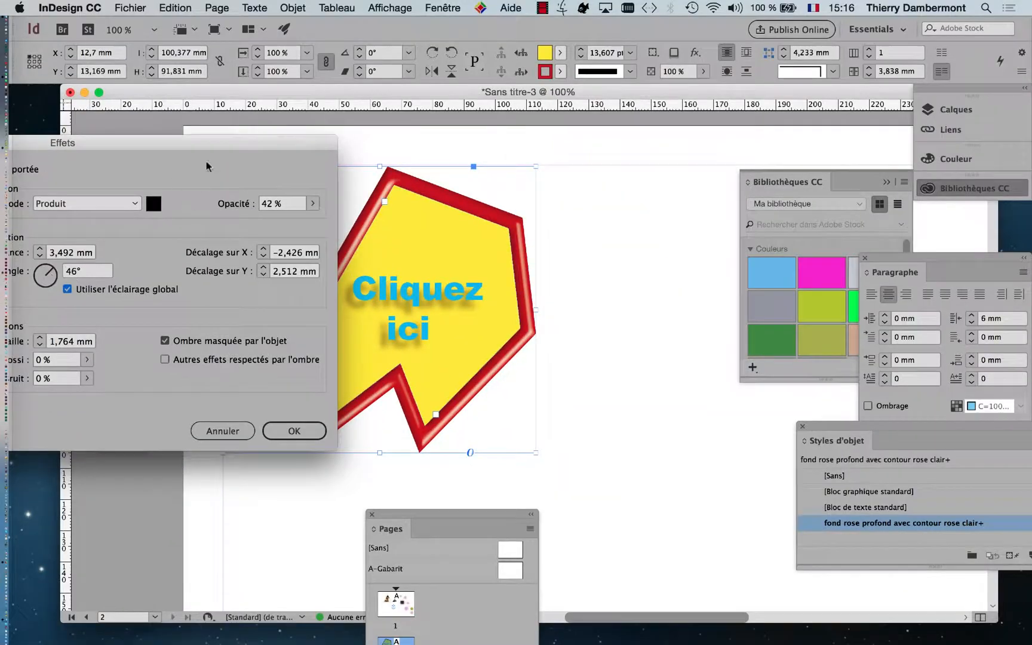
left_click_drag(207, 166, 922, 104)
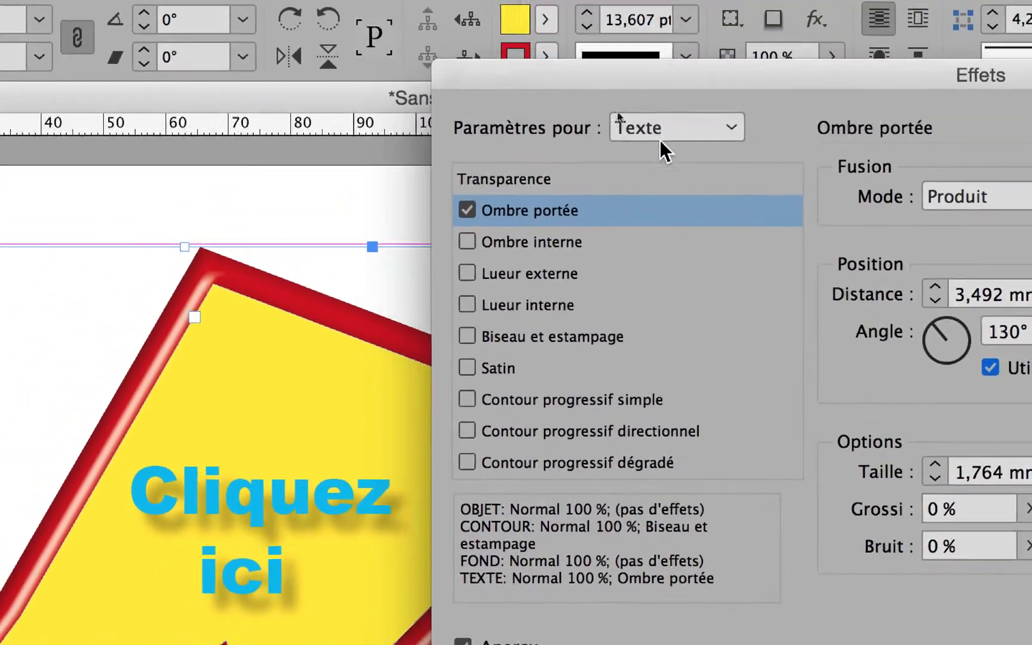
Target the frame's stroke (Contour) and make its Biseau et estampage effect use the global light
left_click(608, 60)
left_click(618, 101)
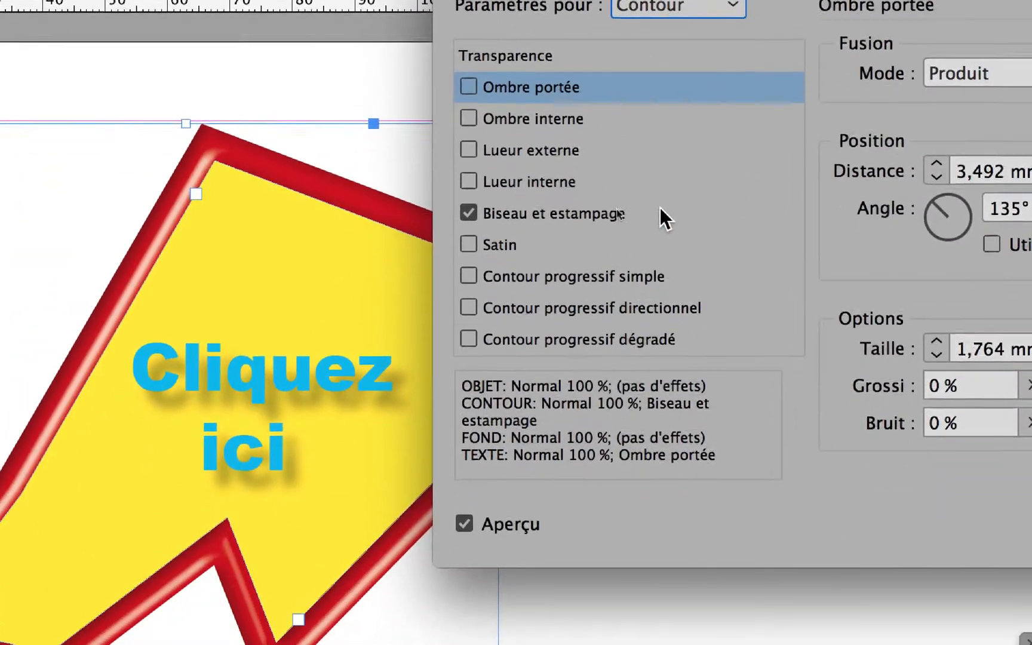
left_click(661, 257)
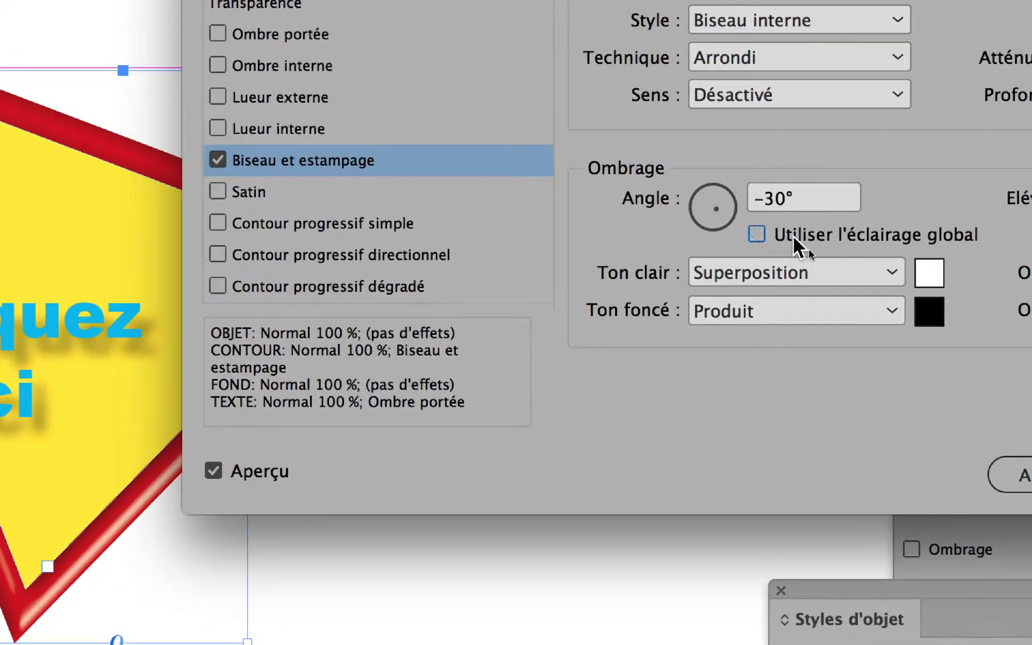
left_click(792, 237)
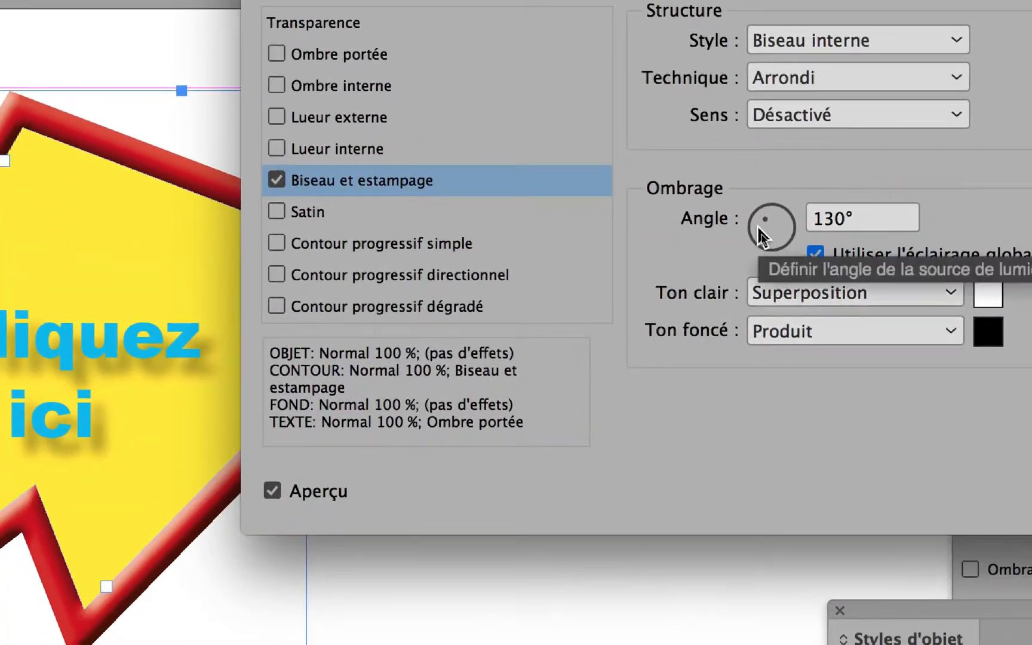
Adjust the lighting of the stroke's bevel to an angle of -45° and an elevation of 55°
mouse_move(757, 227)
left_mouse_down()
mouse_move(771, 225)
mouse_move(730, 209)
mouse_move(761, 231)
left_mouse_up()
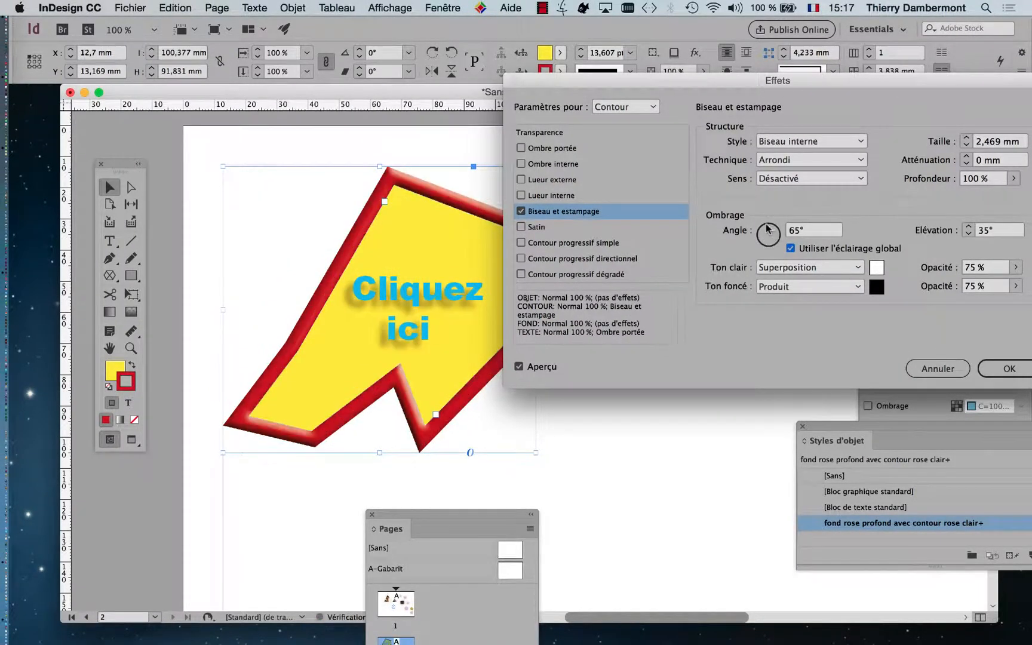
left_click_drag(757, 239, 773, 236)
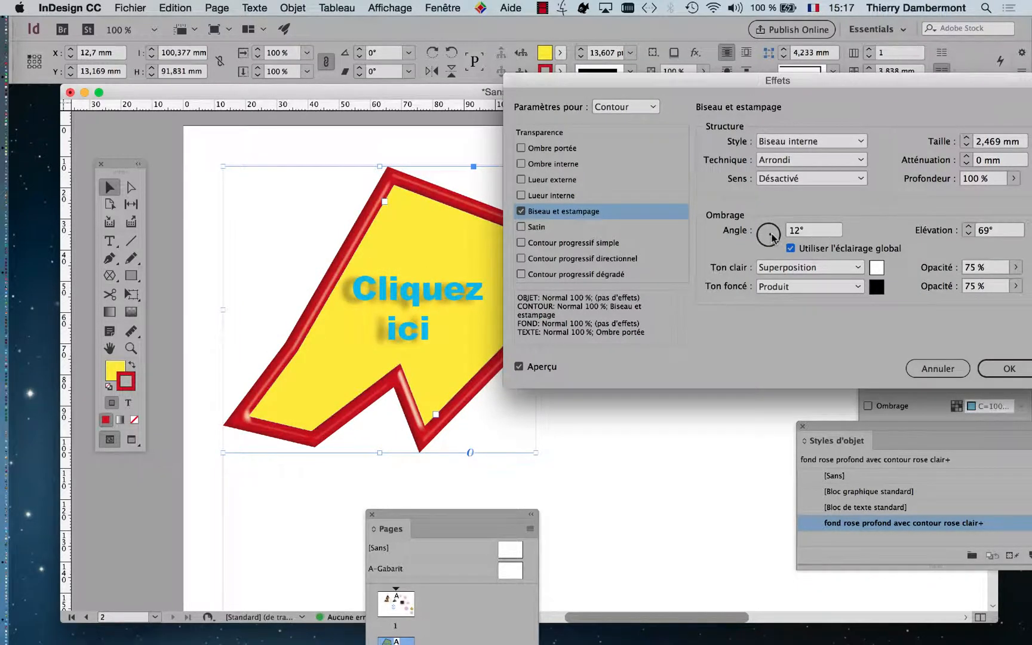
left_click_drag(773, 238, 773, 239)
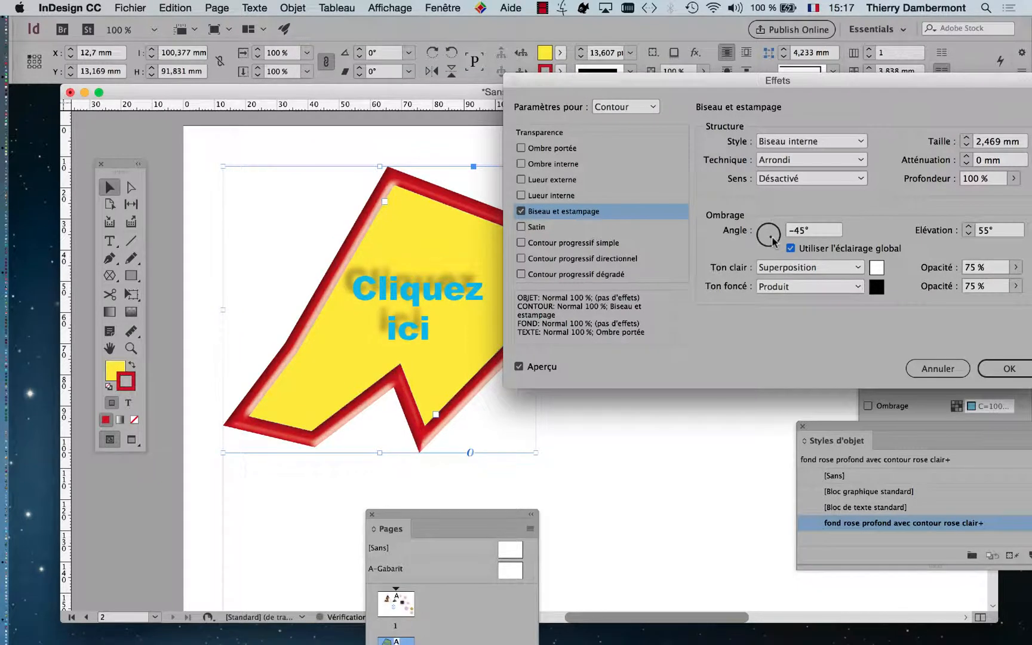
Set the text's drop shadow distance to 2 mm and turn its global light to shine from almost directly above
left_click(623, 109)
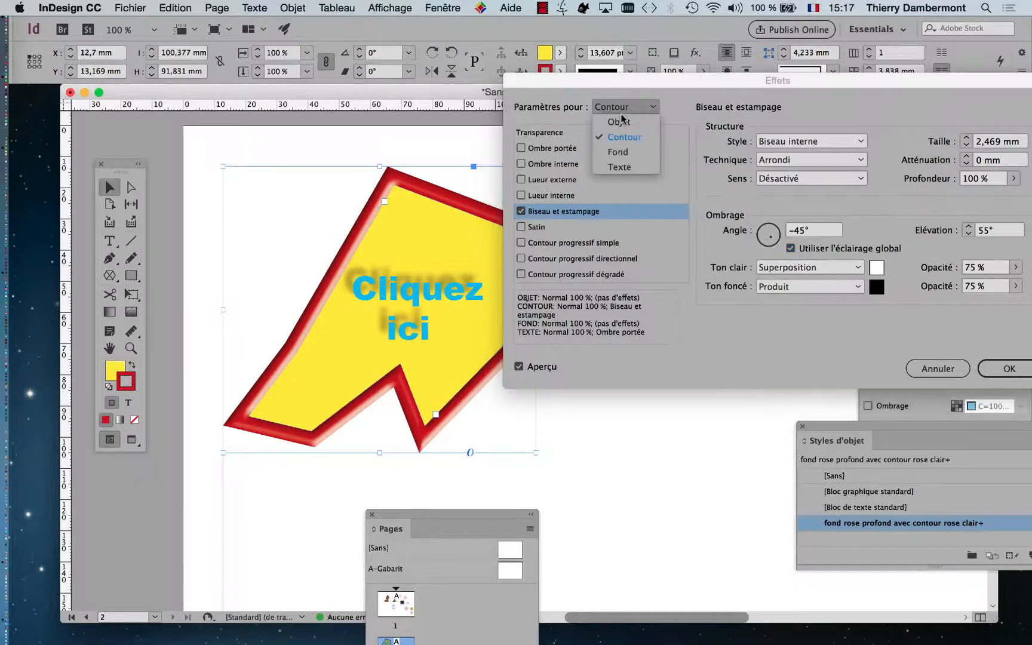
left_click(636, 167)
left_click(568, 149)
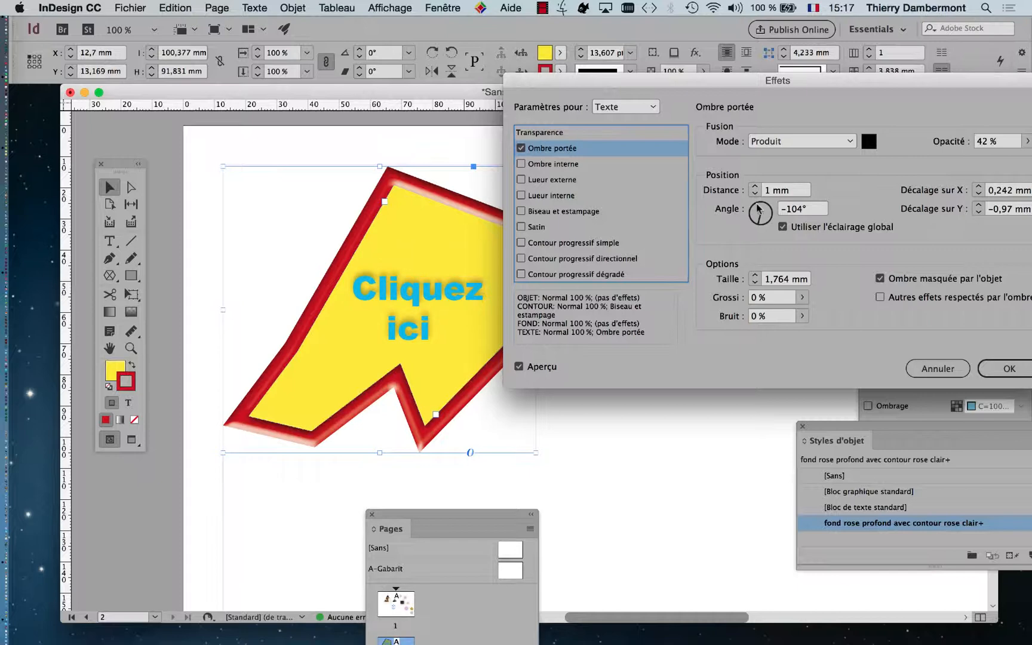
left_click(757, 208)
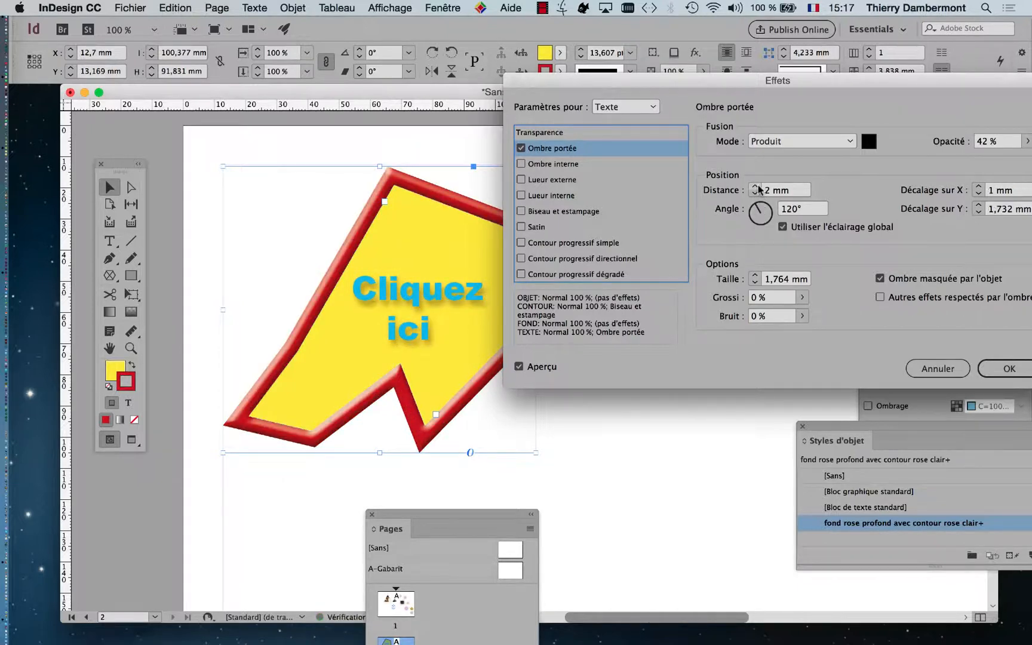
left_click_drag(759, 205, 762, 209)
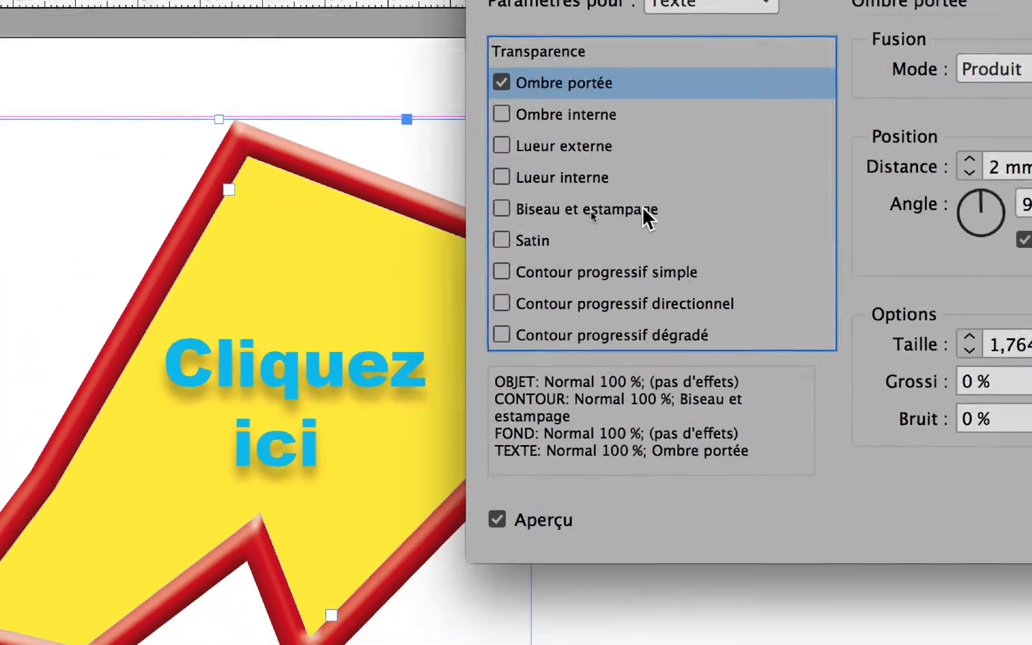
Apply Biseau et estampage to the text and set the bevel size to 0,4 mm
left_click(369, 220)
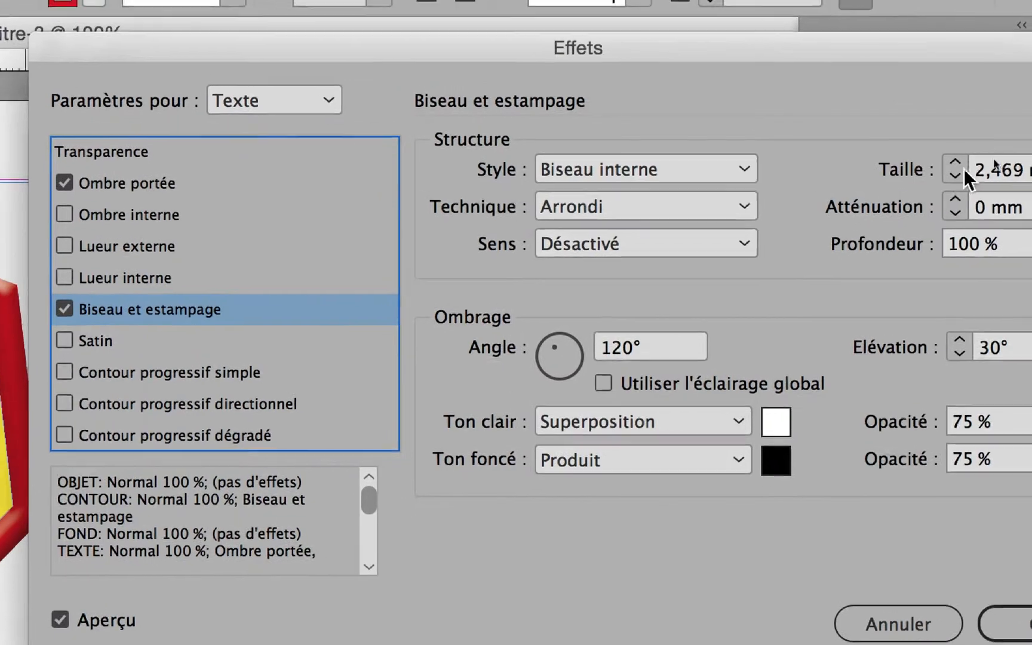
double_click(1001, 143)
type("2")
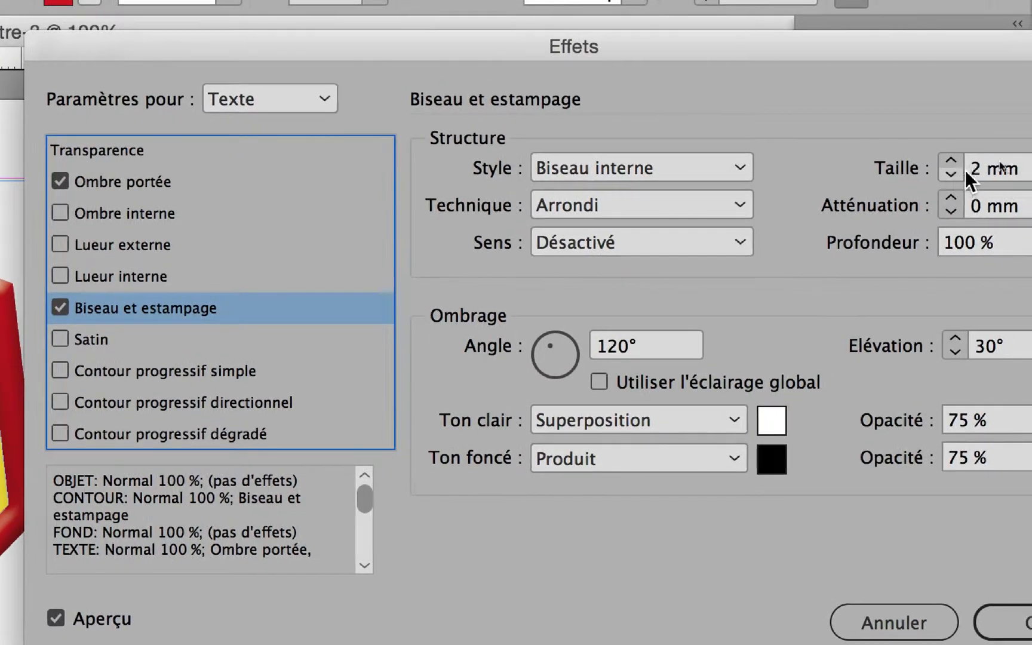
double_click(975, 169)
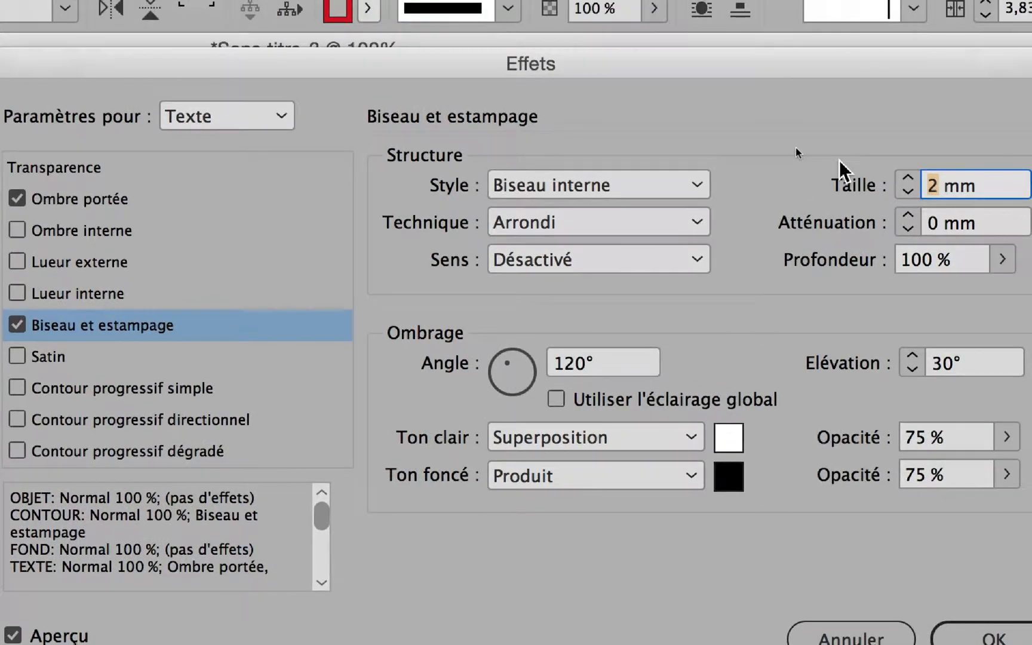
type("0,4")
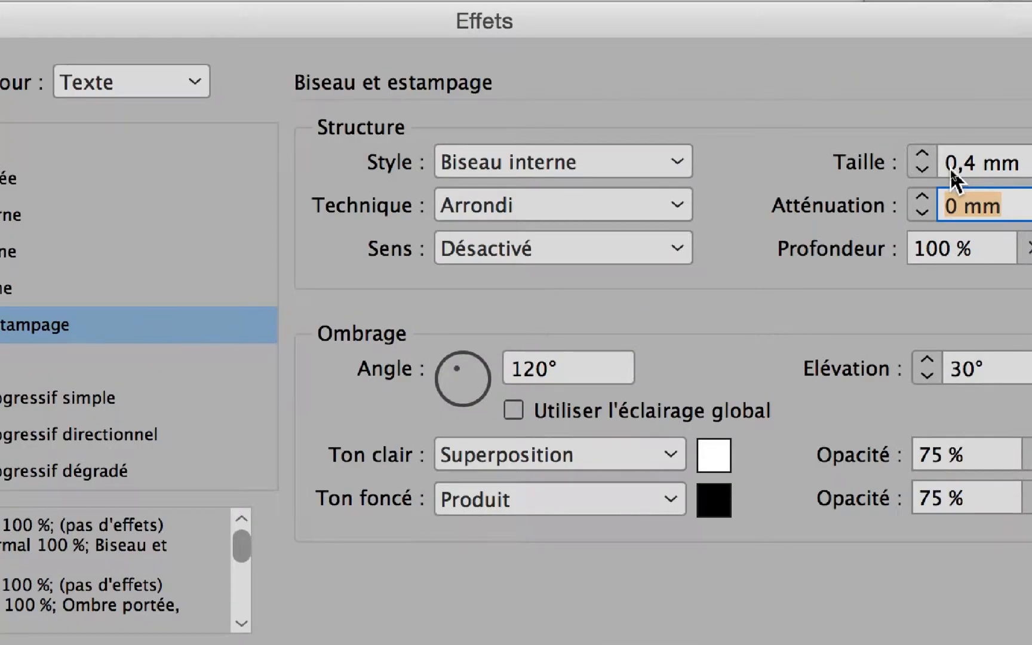
Try other sizes for the text bevel, such as 1 mm and 0,3 mm
left_click(940, 171)
left_click(941, 155)
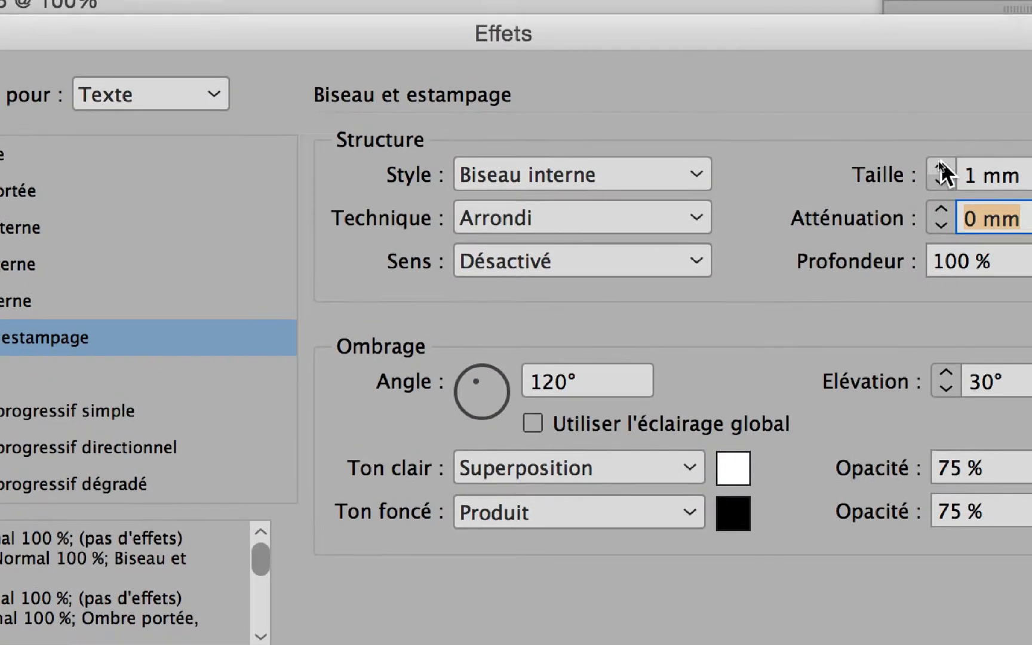
left_click(938, 165)
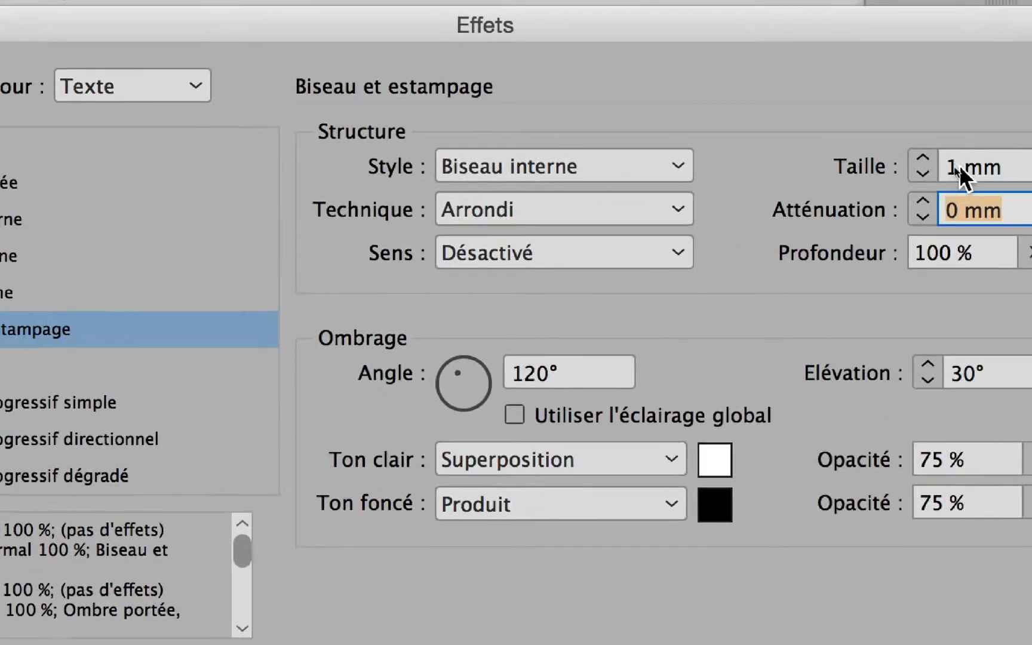
double_click(925, 157)
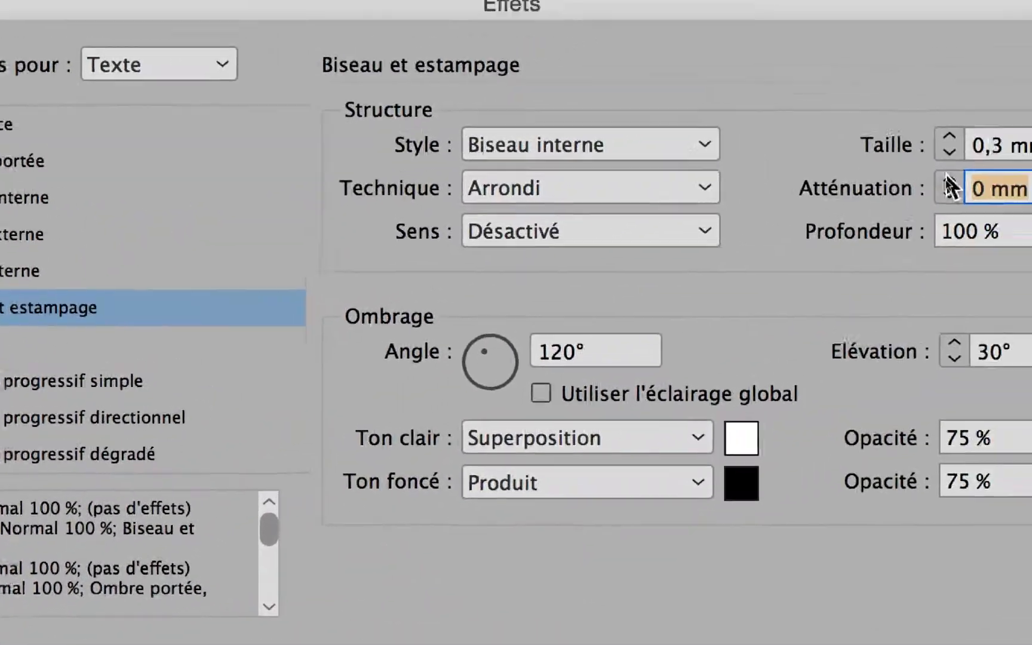
Set the text bevel's size to 0,5 mm, then apply the effects and deselect the frame
left_click_drag(969, 166, 959, 165)
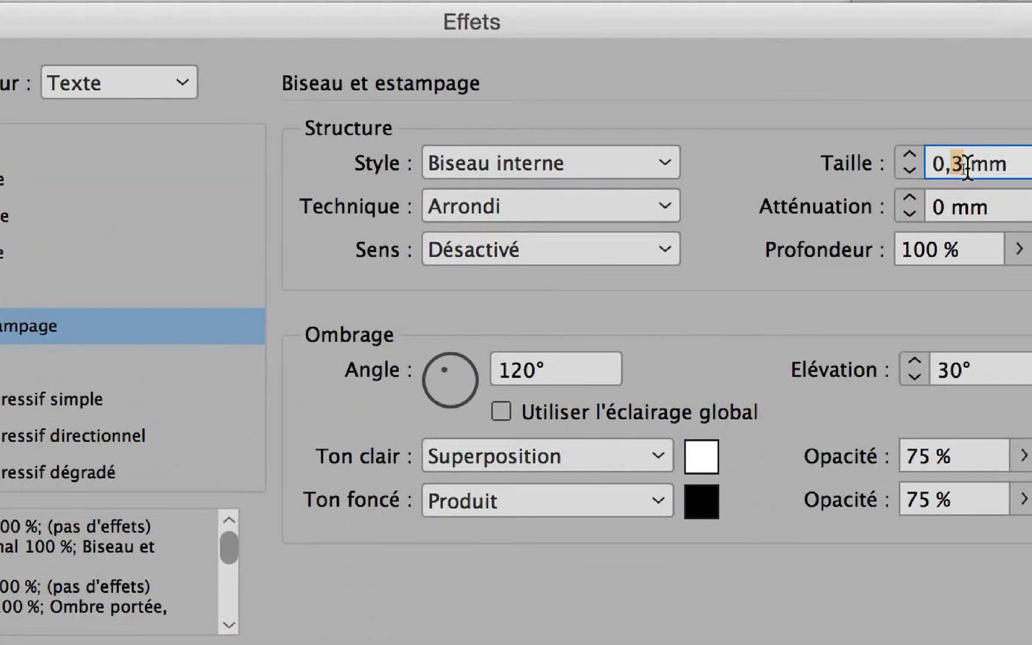
type("5")
key("Tab")
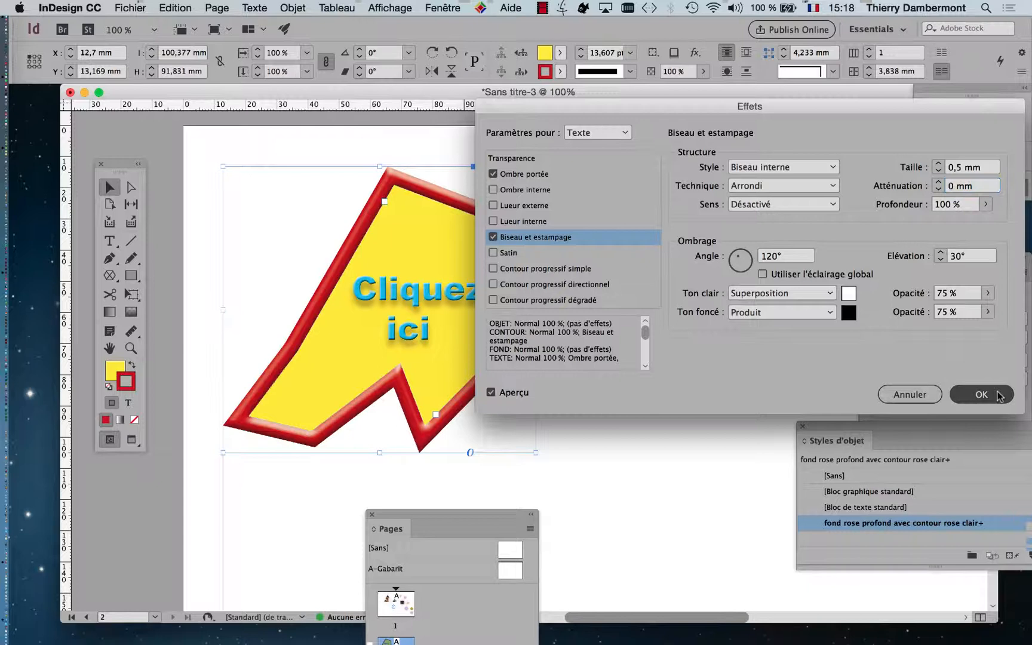
left_click(981, 394)
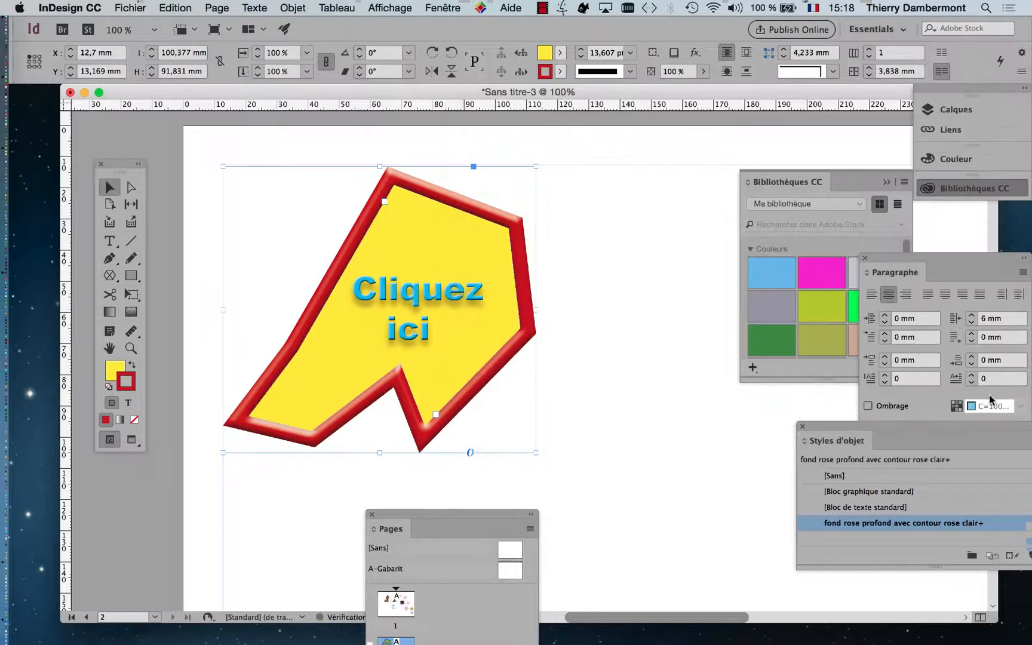
left_click(610, 382)
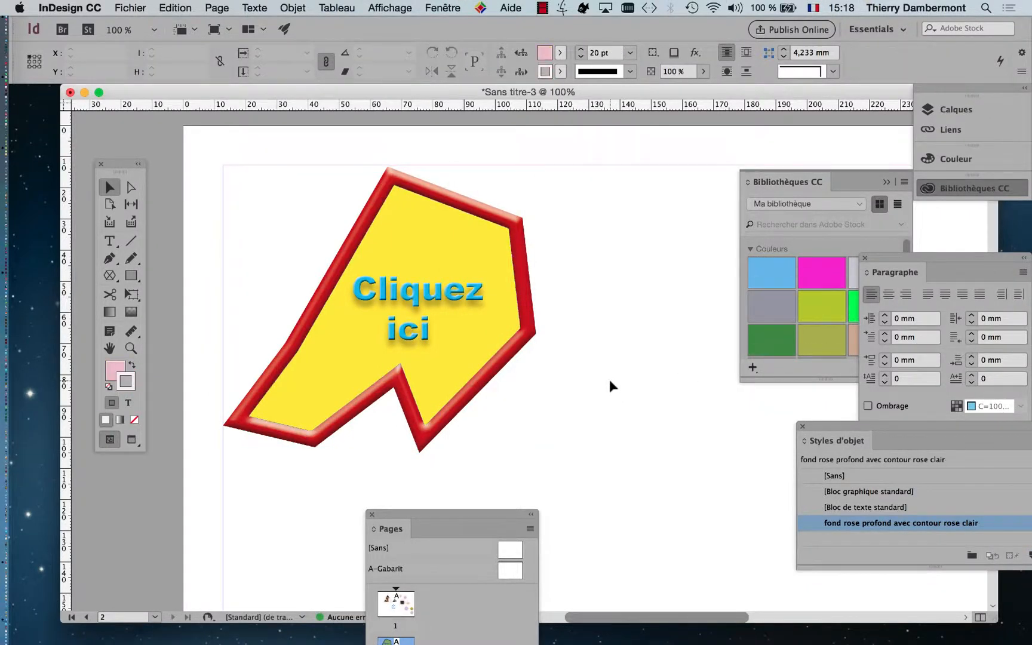